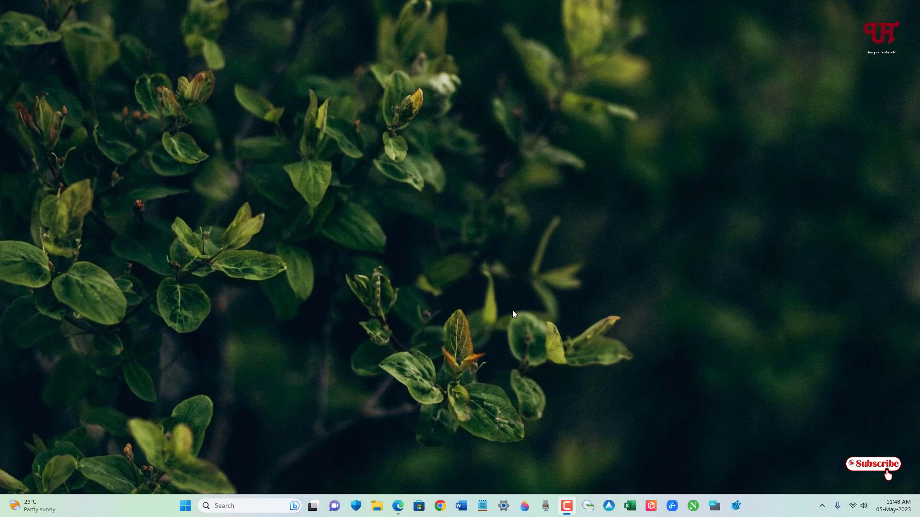
# Step: Open the Windows Settings About page showing device specifications
pyautogui.click(504, 506)
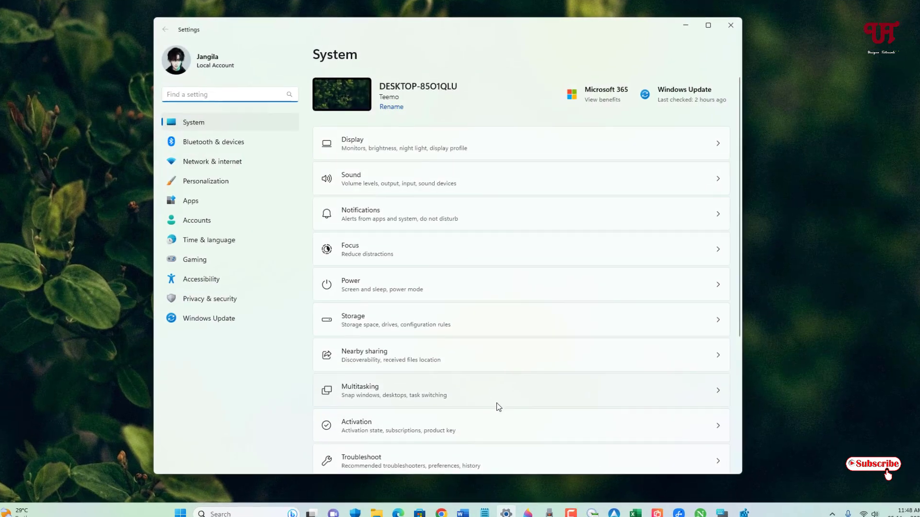
pyautogui.click(176, 124)
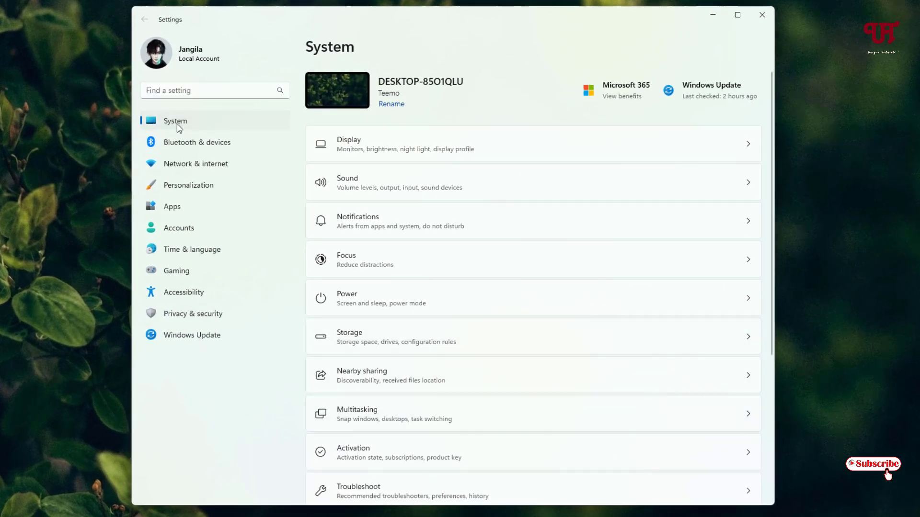
pyautogui.scroll(-1, 460, 244)
pyautogui.scroll(-3, 474, 260)
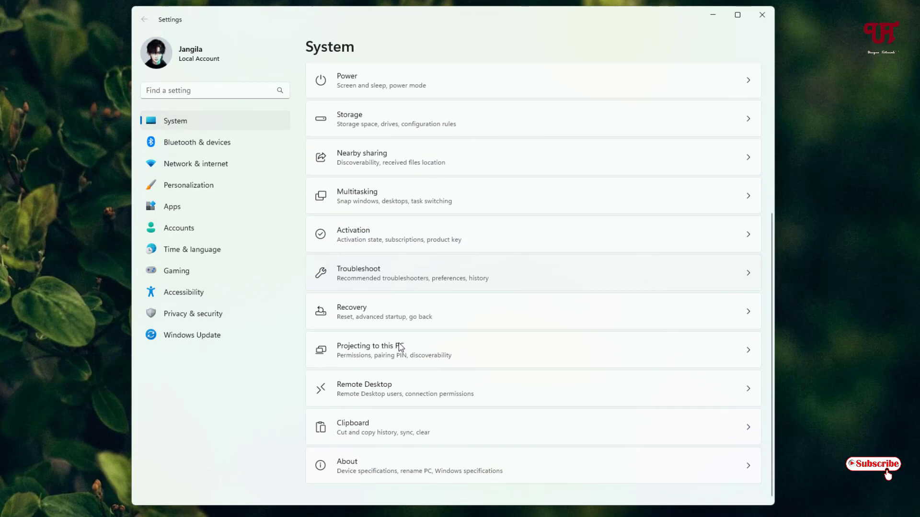
pyautogui.click(346, 475)
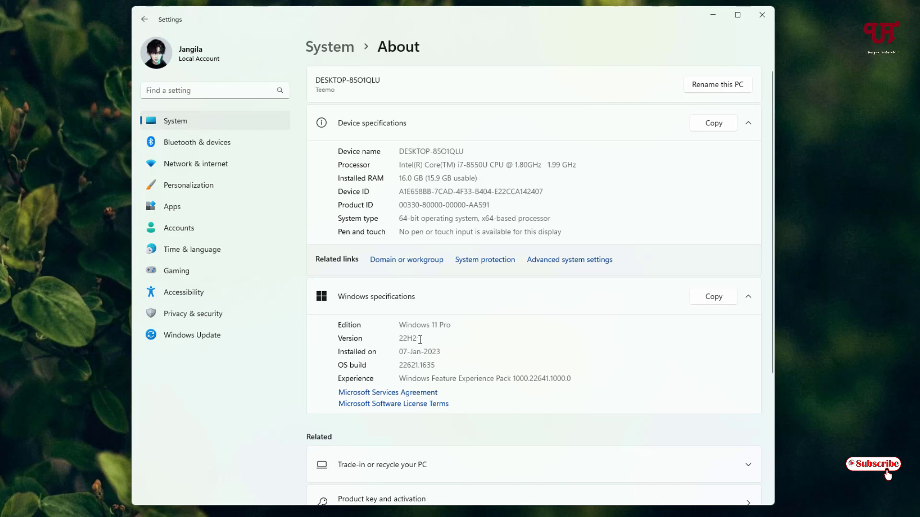
# Step: Check Windows version 22H2 and OS build 22621.1635, then close Settings
pyautogui.moveTo(420, 340); pyautogui.dragTo(400, 341)
pyautogui.click(401, 368)
pyautogui.moveTo(401, 369); pyautogui.dragTo(436, 365)
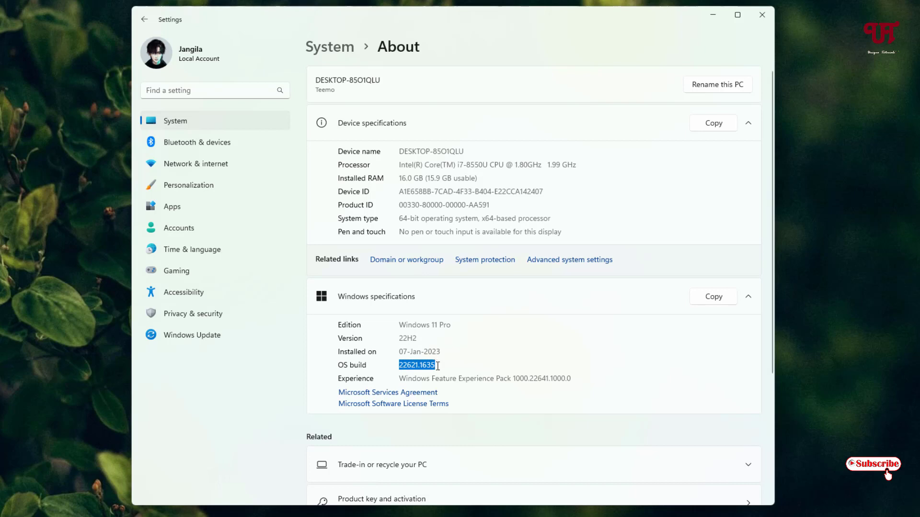
pyautogui.click(442, 363)
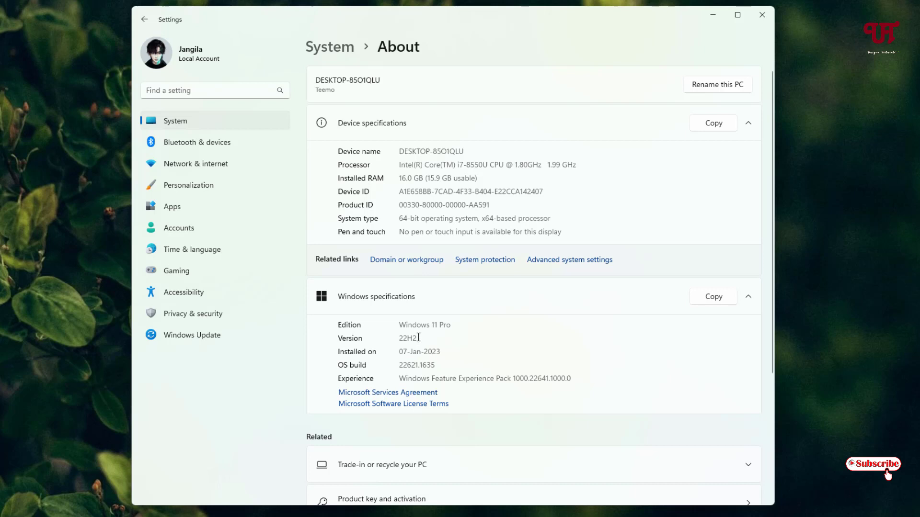
pyautogui.moveTo(418, 338); pyautogui.dragTo(399, 338)
pyautogui.click(431, 349)
pyautogui.click(751, 18)
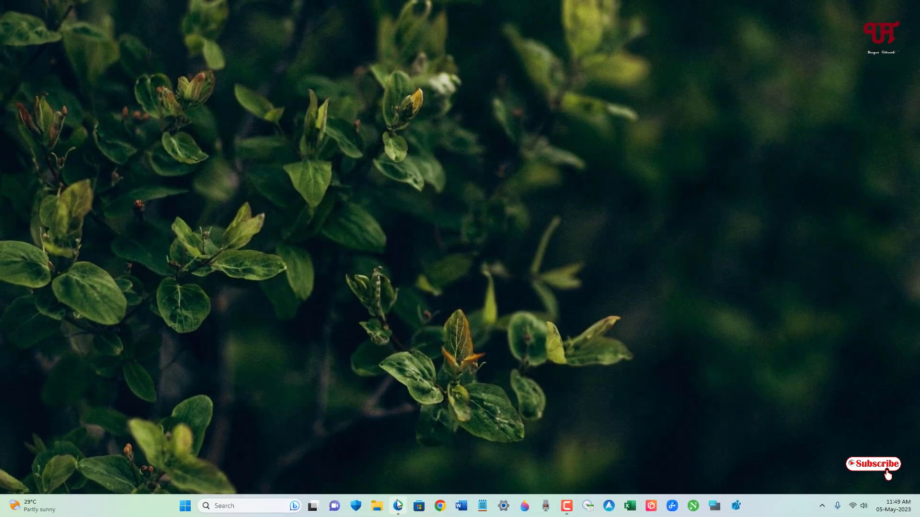
# Step: Download the Winaero Tweaker zip from its winaero.com page in Edge
pyautogui.click(397, 505)
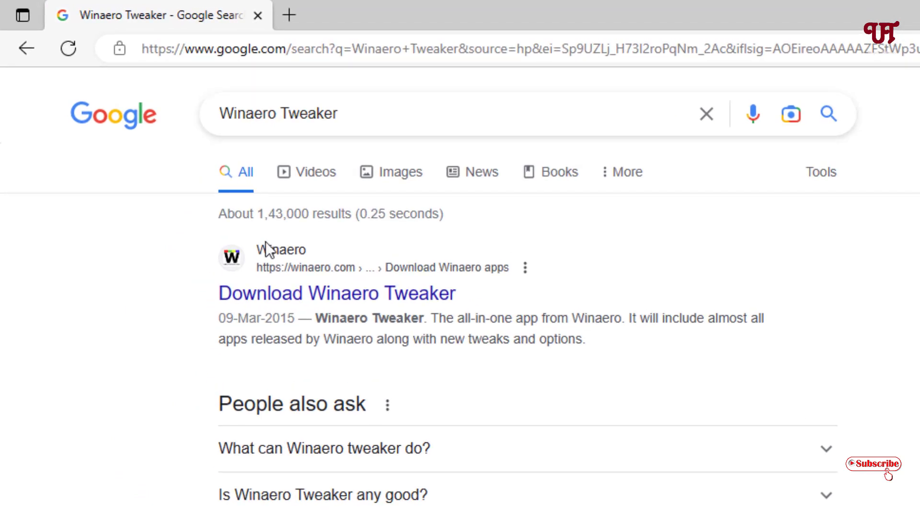
pyautogui.click(317, 305)
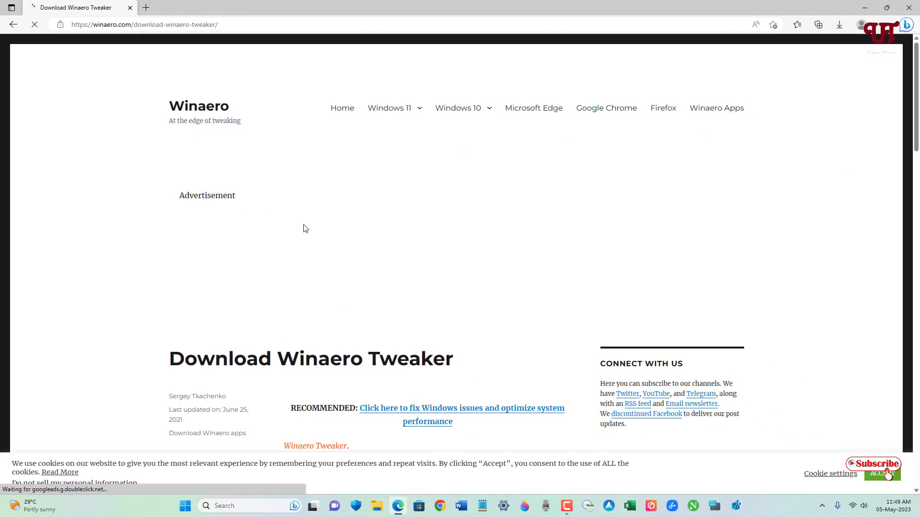
pyautogui.scroll(-3, 303, 228)
pyautogui.scroll(-2, 302, 226)
pyautogui.scroll(-4, 302, 226)
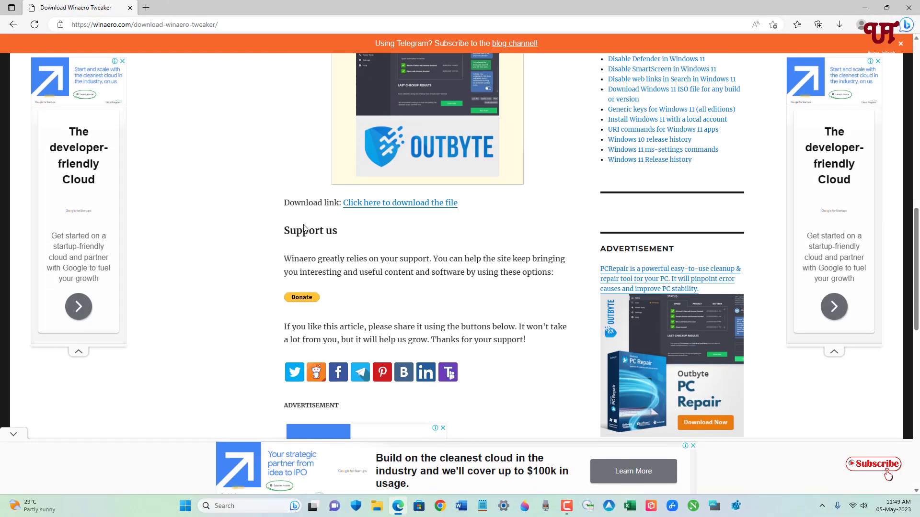
pyautogui.click(387, 209)
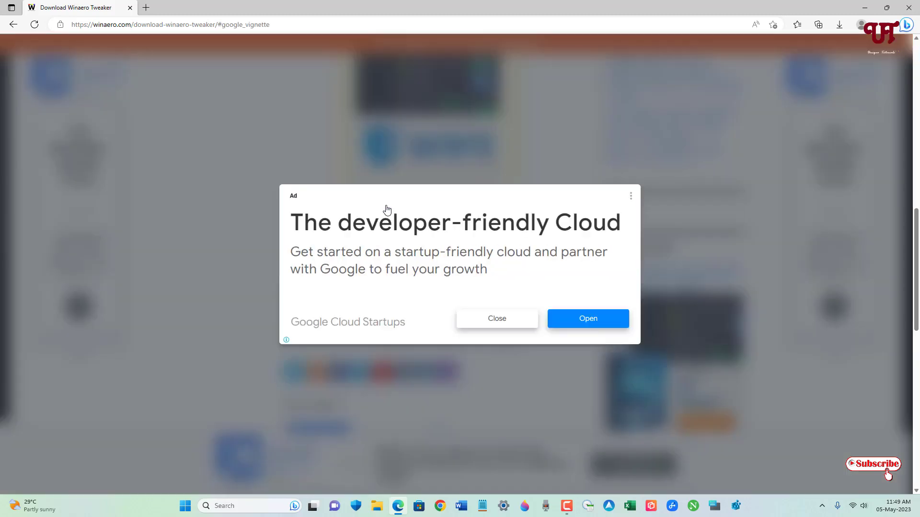
# Step: Dismiss the ad, show winaerotweaker.zip in its folder, and close Edge
pyautogui.click(498, 319)
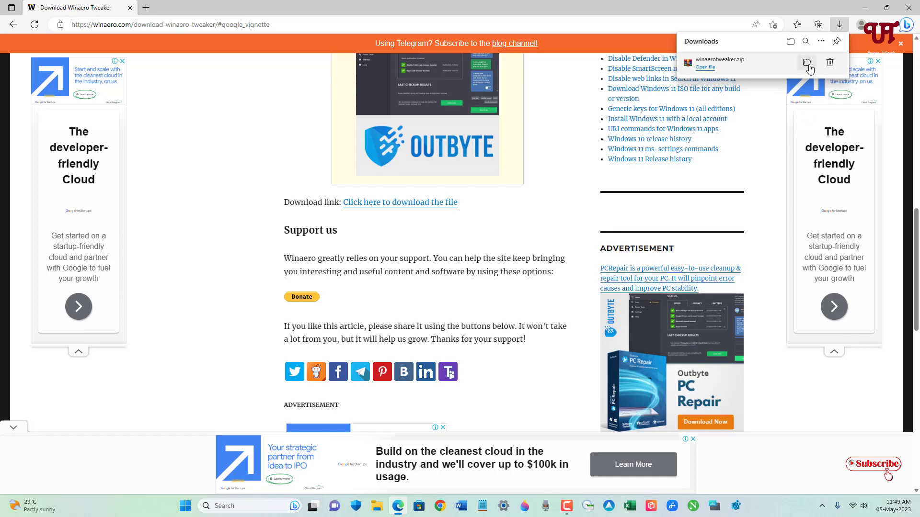
pyautogui.click(805, 62)
pyautogui.click(909, 7)
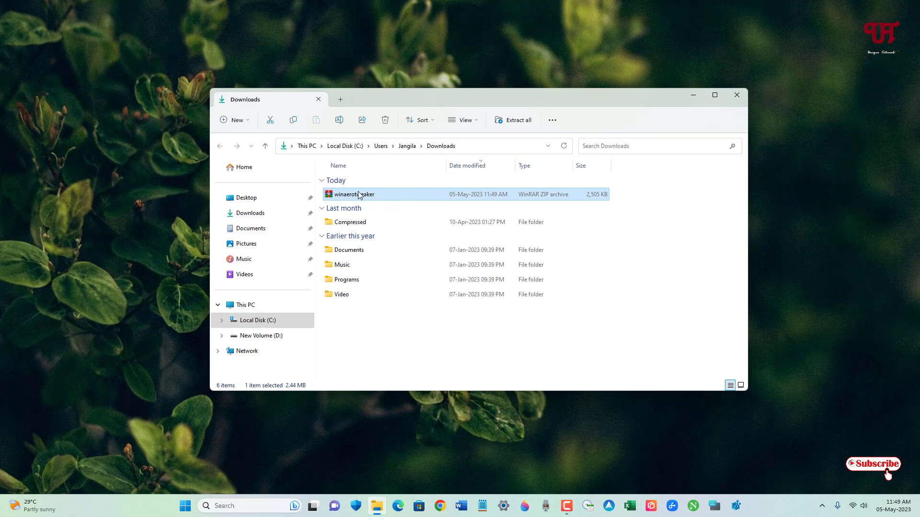
# Step: Extract winaerotweaker.zip to a winaerotweaker folder with WinRAR and run its setup file
pyautogui.doubleClick(359, 196)
pyautogui.click(146, 154)
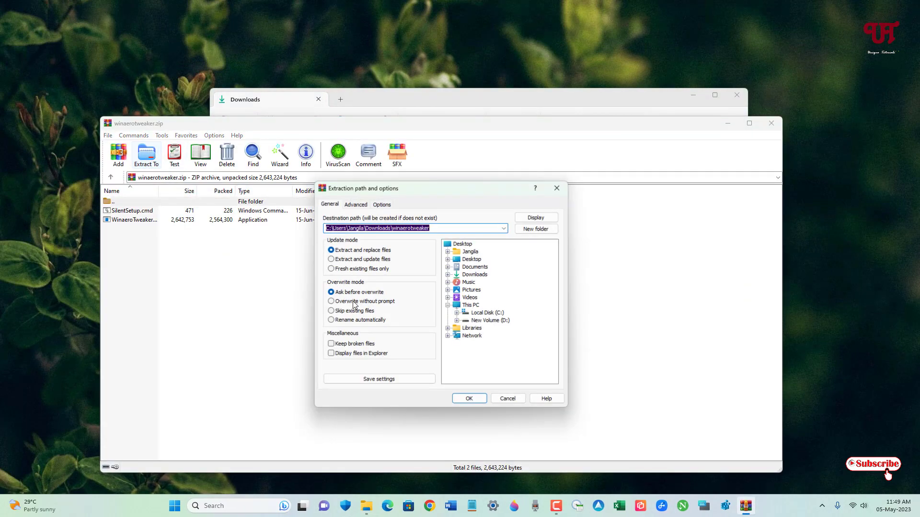
pyautogui.click(469, 399)
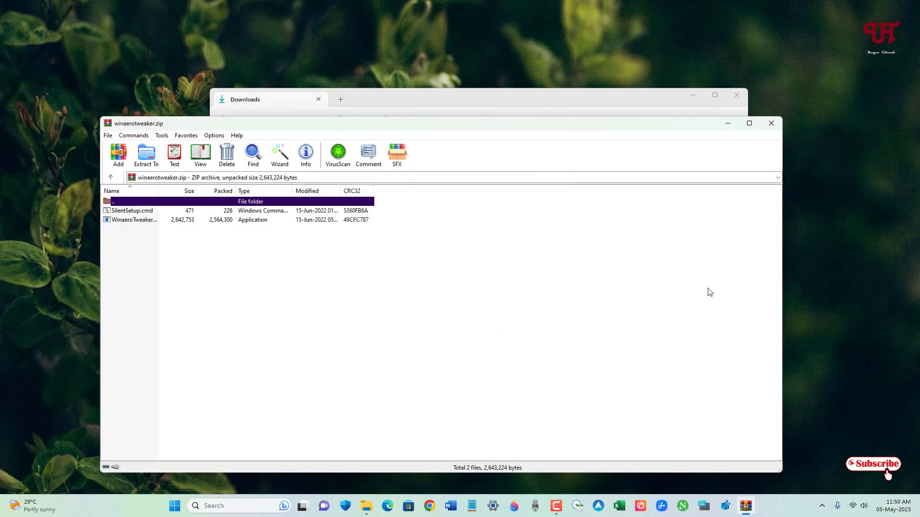
pyautogui.click(774, 124)
pyautogui.doubleClick(353, 209)
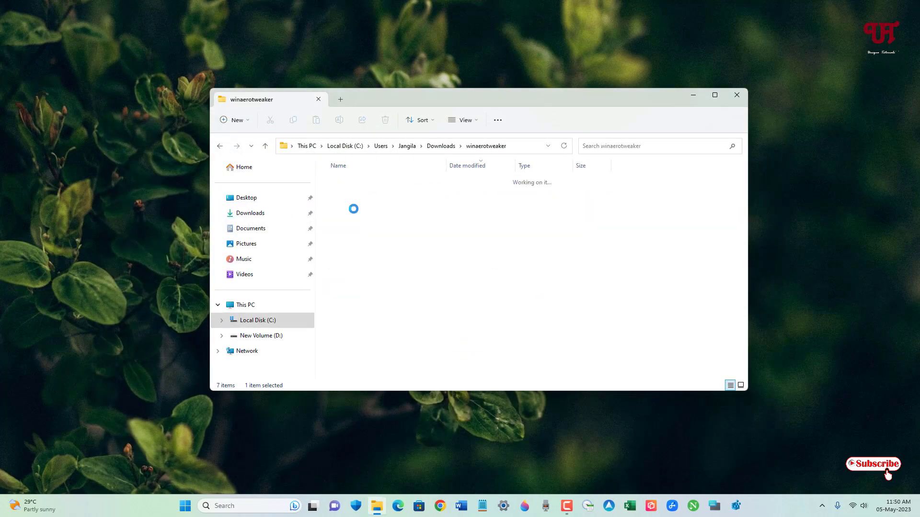
pyautogui.click(369, 197)
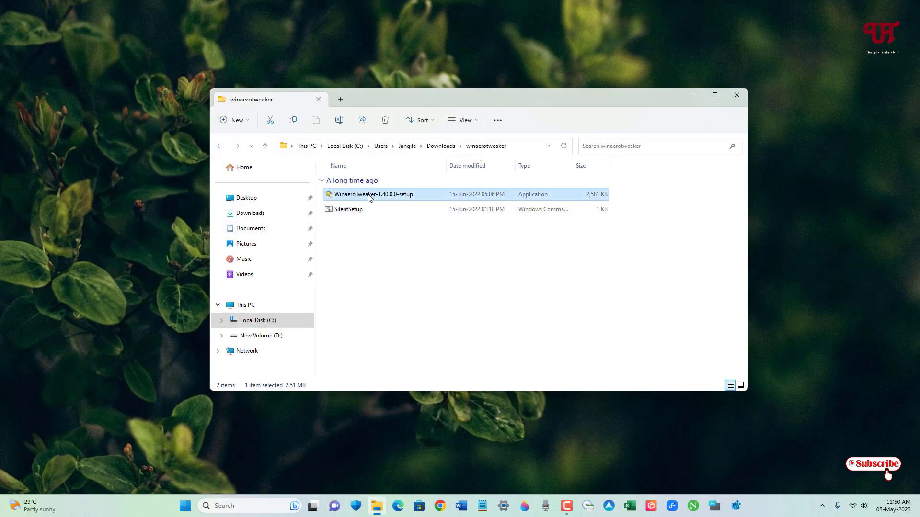
pyautogui.doubleClick(369, 198)
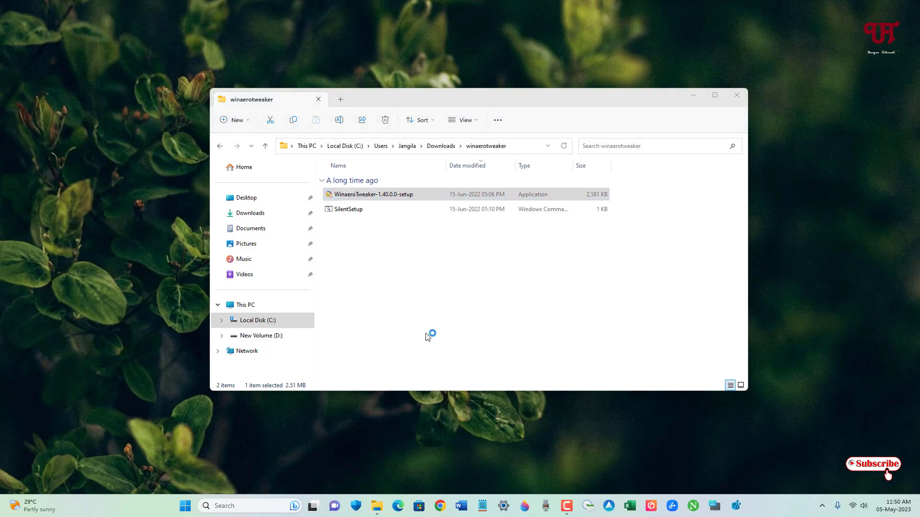
# Step: Close File Explorer, then complete setup in Portable mode with the license accepted
pyautogui.click(742, 96)
pyautogui.click(524, 330)
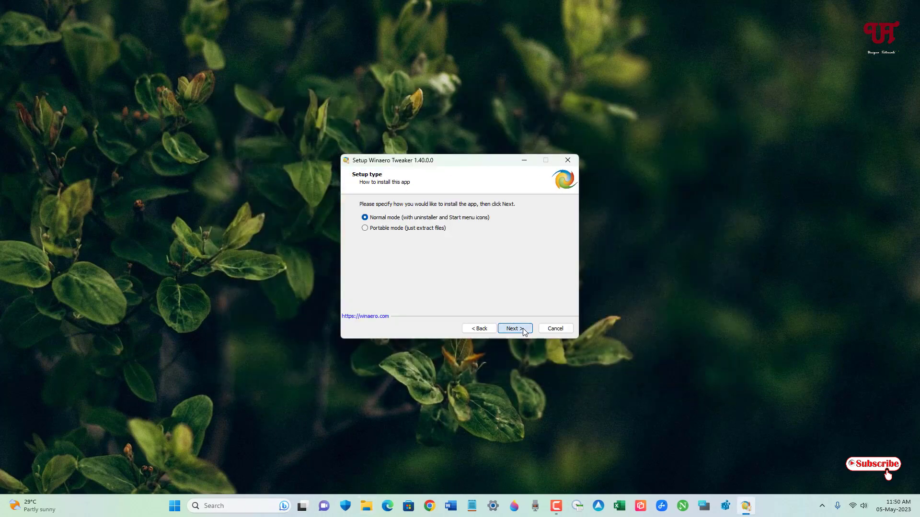
pyautogui.click(366, 228)
pyautogui.click(518, 329)
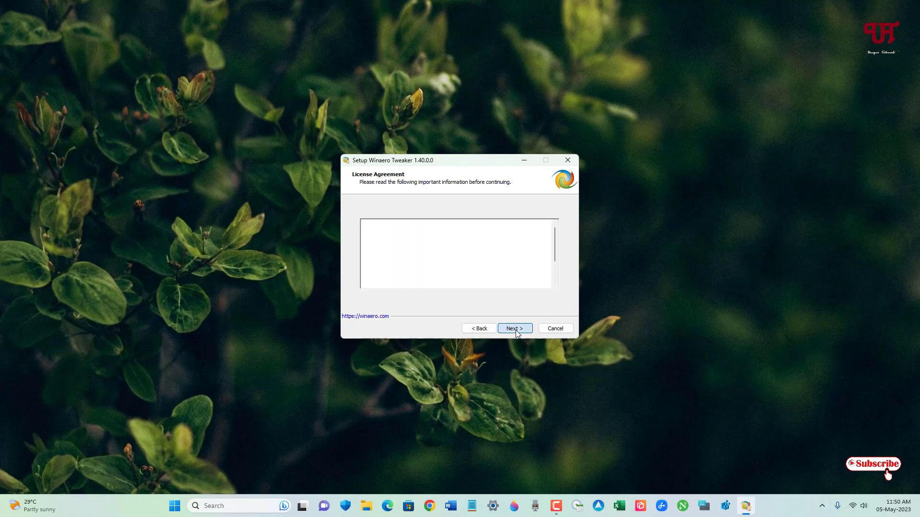
pyautogui.click(407, 300)
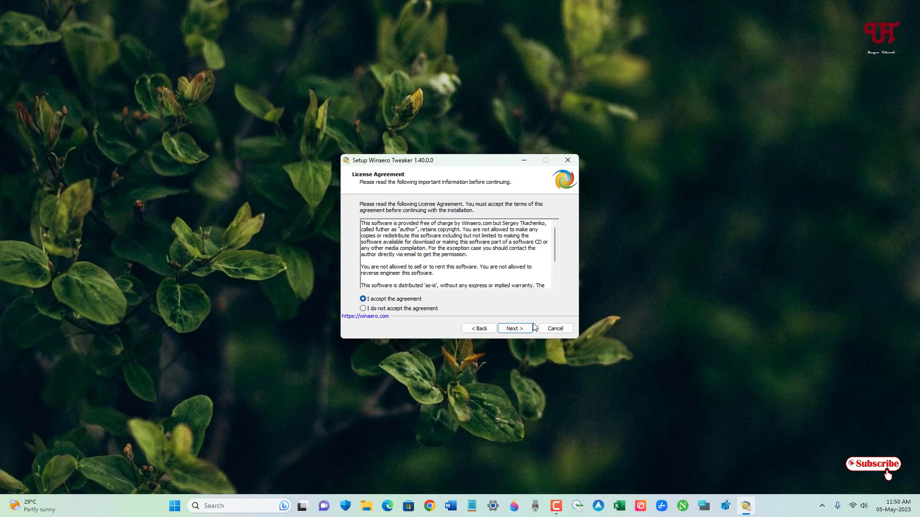
pyautogui.click(517, 329)
pyautogui.click(518, 328)
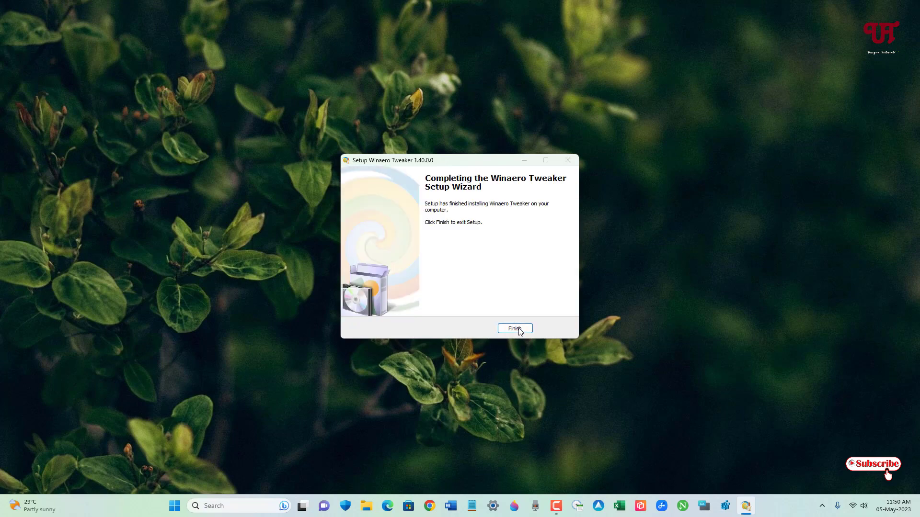
pyautogui.click(516, 328)
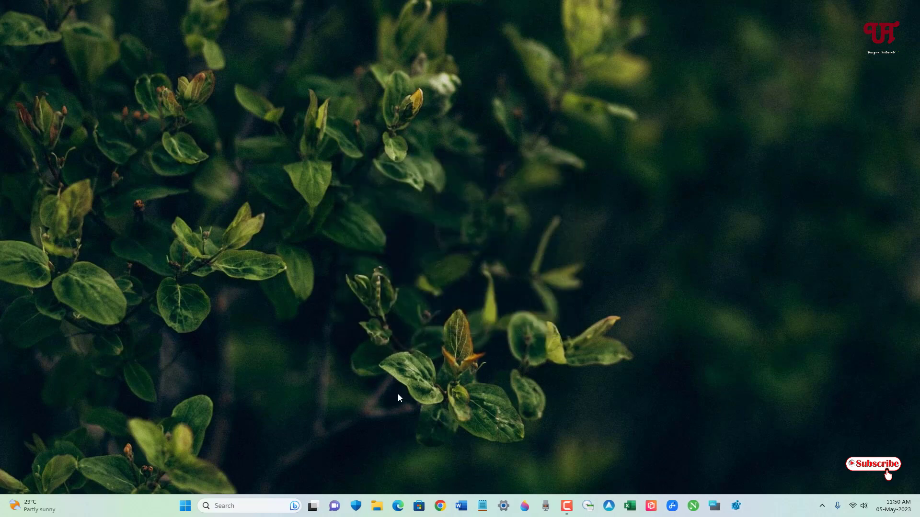
# Step: Run WinaeroTweaker from the WinaeroTweaker folder on Local Disk (C:)
pyautogui.click(376, 506)
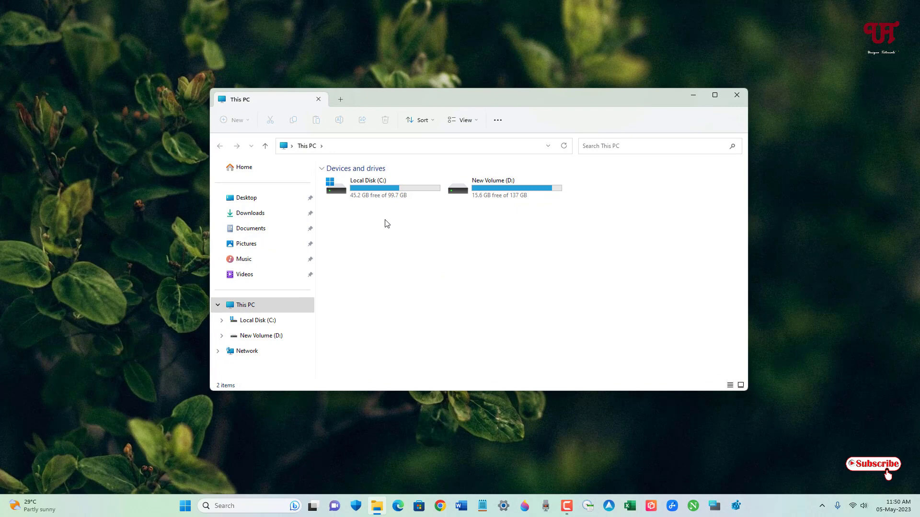
pyautogui.doubleClick(389, 195)
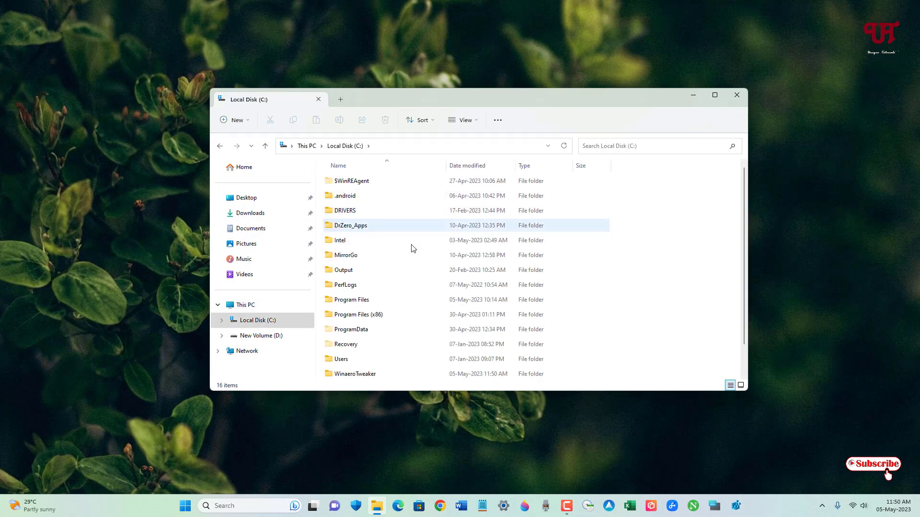
pyautogui.doubleClick(348, 378)
pyautogui.click(352, 261)
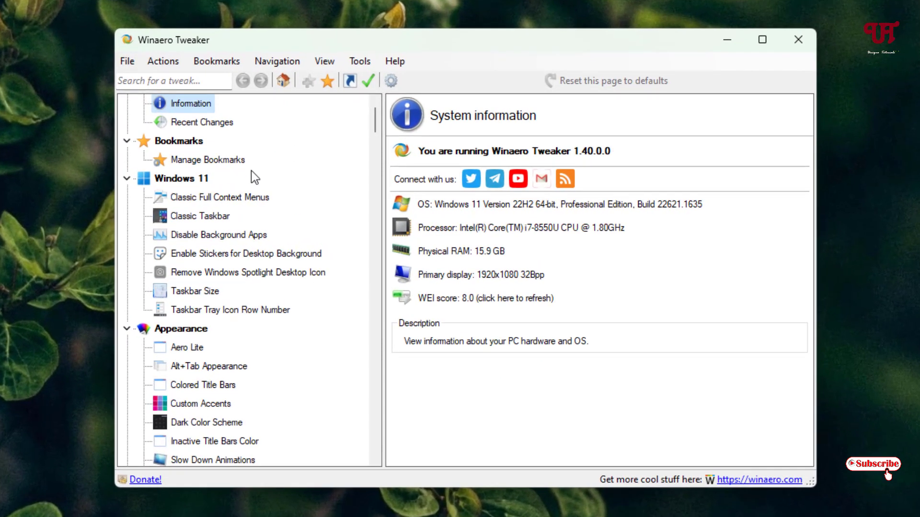
# Step: Tick Windows 11 > Enable Stickers for Desktop Background in Winaero Tweaker
pyautogui.click(207, 255)
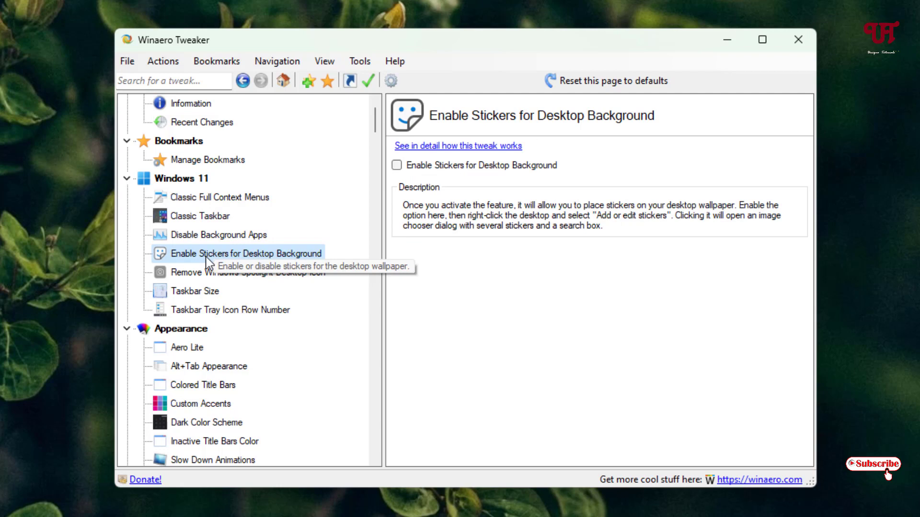
pyautogui.click(396, 165)
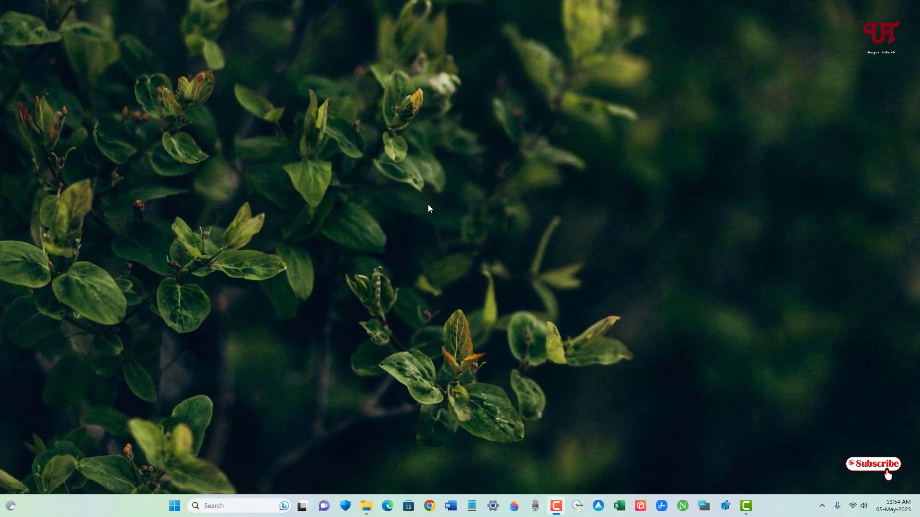
# Step: Open Personalize from the desktop's right-click menu
pyautogui.rightClick(456, 223)
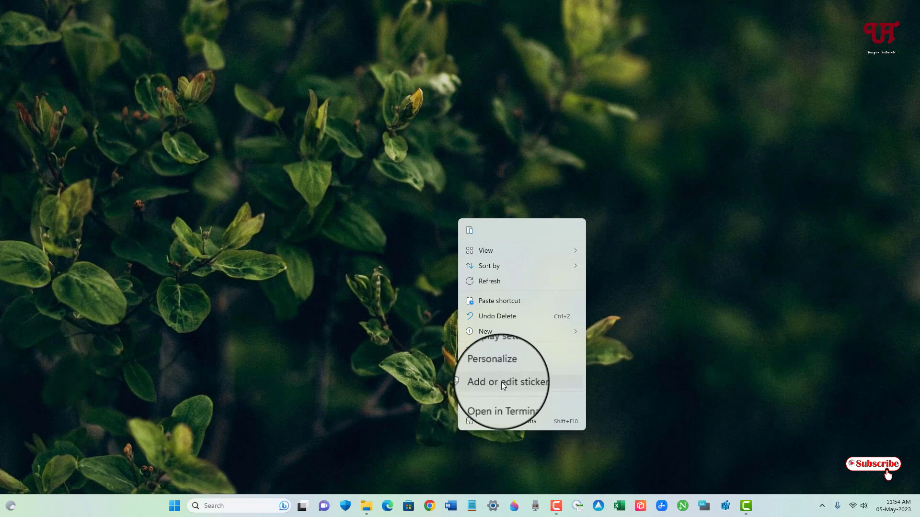
pyautogui.click(487, 365)
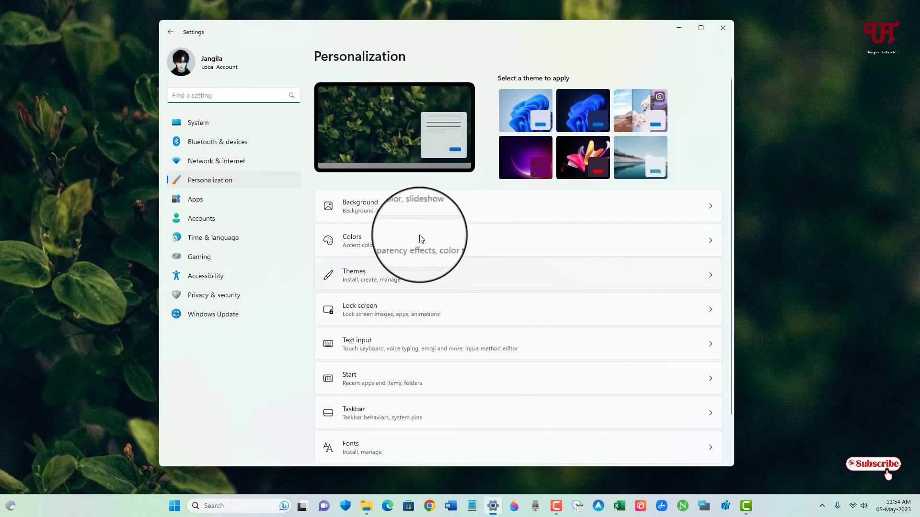
# Step: Check the stickers option on Personalization > Background, then close Settings
pyautogui.click(198, 183)
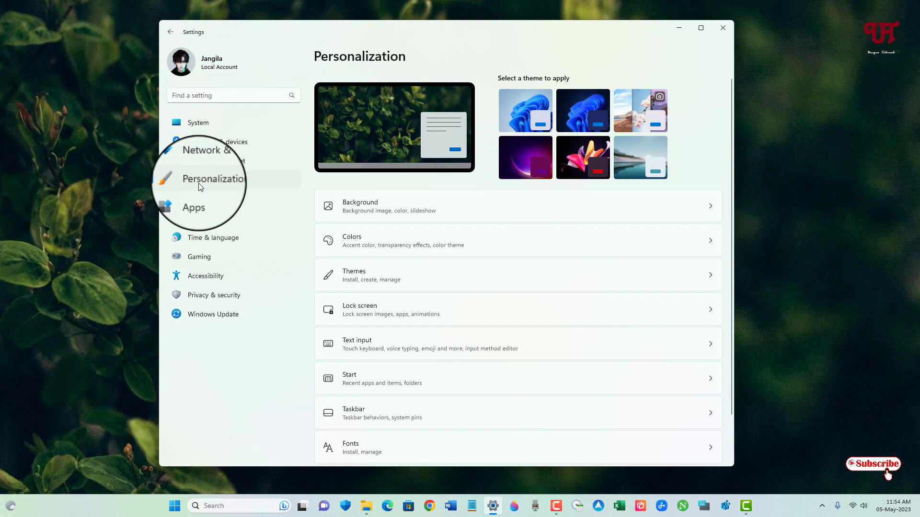
pyautogui.click(362, 205)
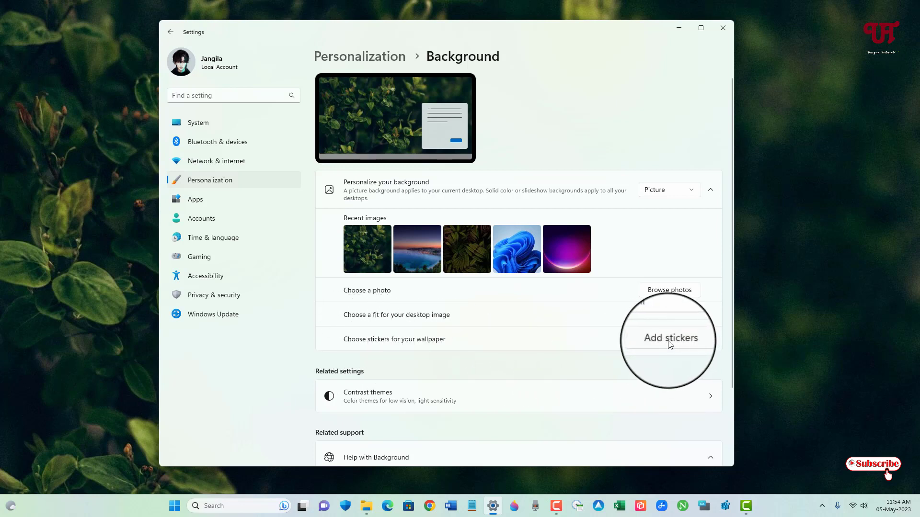
pyautogui.click(728, 30)
# Step: Choose 'Add or edit stickers' from the desktop menu and place the reading-bee sticker
pyautogui.rightClick(441, 165)
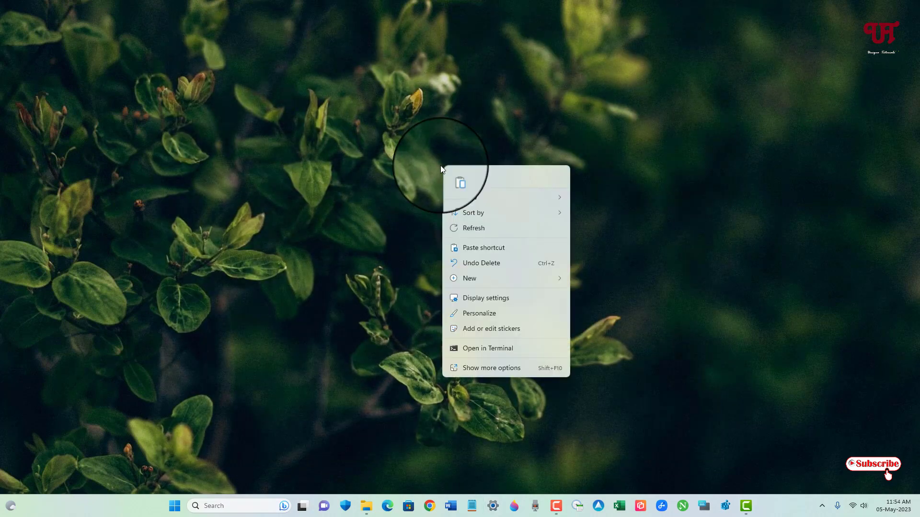
pyautogui.click(476, 330)
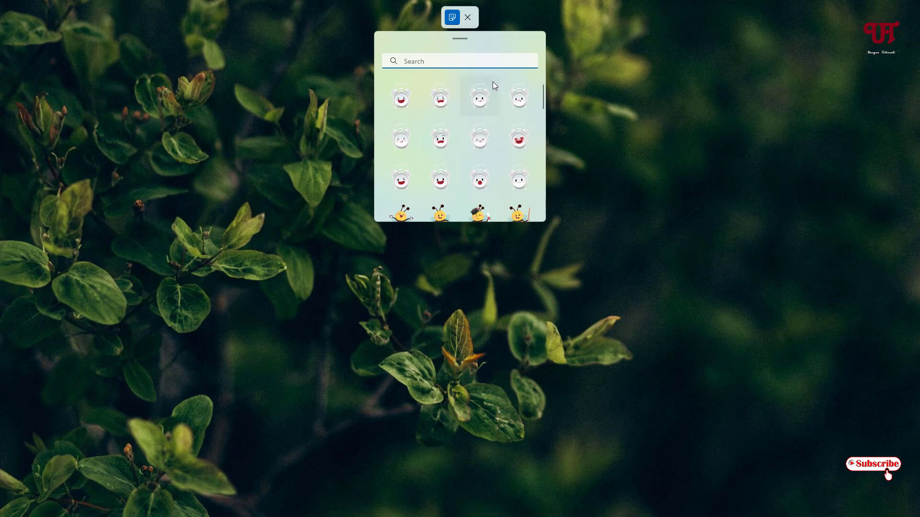
pyautogui.scroll(-3, 481, 119)
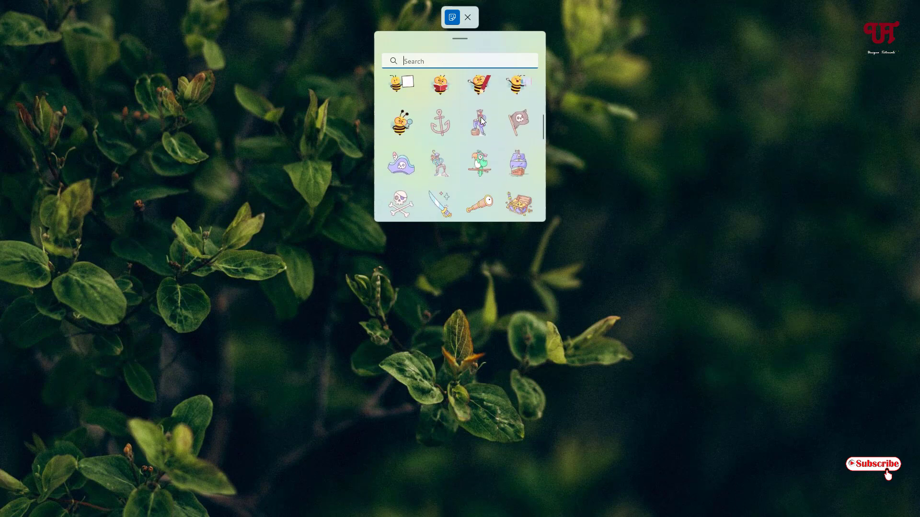
pyautogui.scroll(1, 481, 121)
pyautogui.scroll(1, 437, 154)
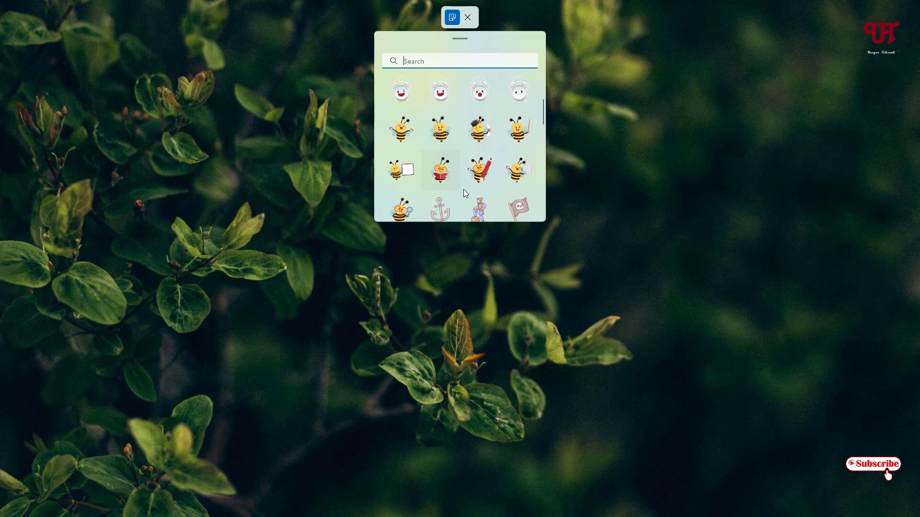
pyautogui.scroll(-2, 464, 186)
pyautogui.scroll(2, 464, 185)
pyautogui.click(446, 178)
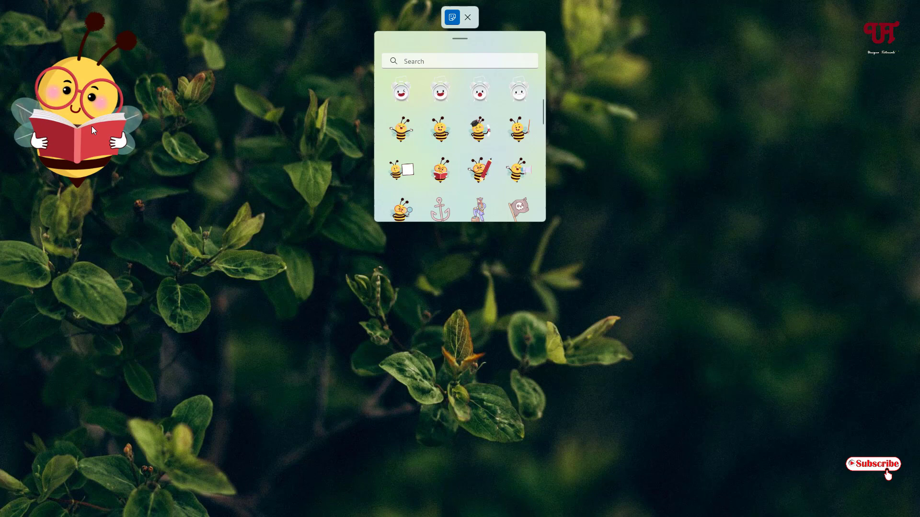
# Step: Drag the bee sticker to the right side, shrink it slightly, and deselect it
pyautogui.click(108, 138)
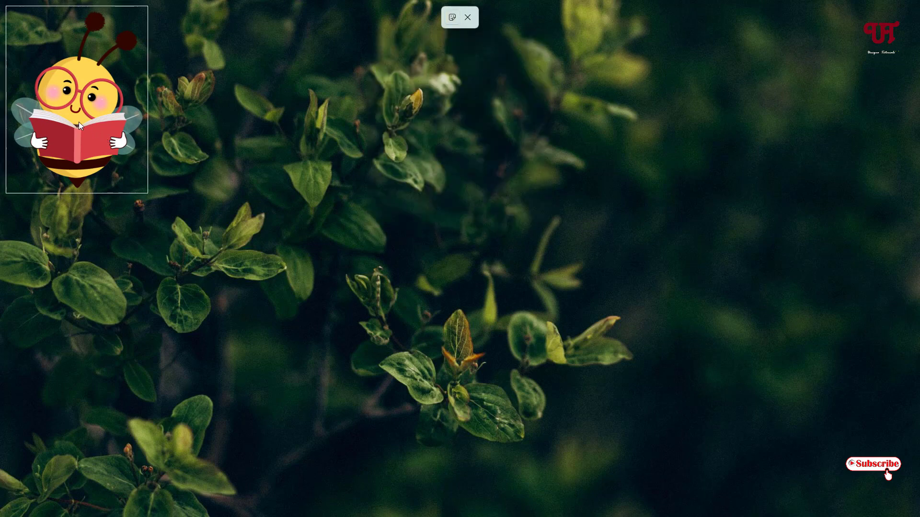
pyautogui.moveTo(78, 120)
pyautogui.mouseDown()
pyautogui.moveTo(751, 379)
pyautogui.moveTo(747, 247)
pyautogui.moveTo(667, 198)
pyautogui.moveTo(751, 213)
pyautogui.moveTo(764, 235)
pyautogui.mouseUp()
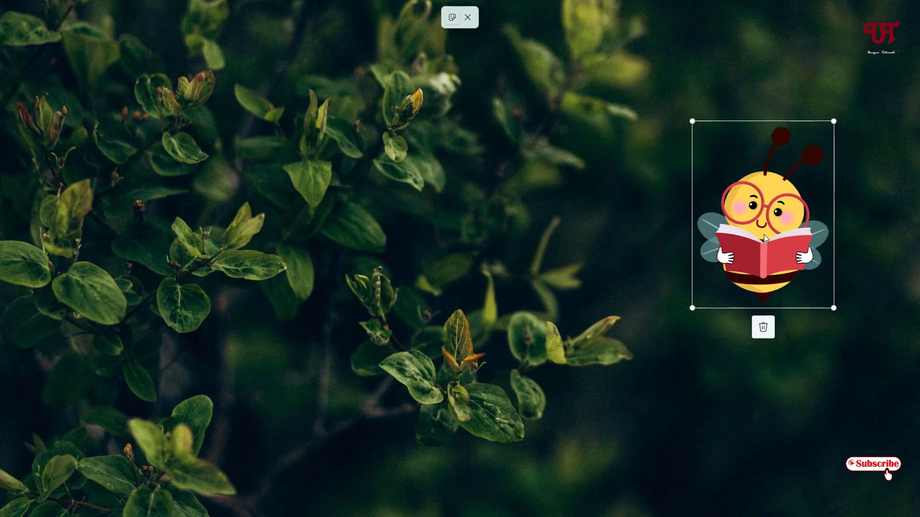
pyautogui.moveTo(834, 309)
pyautogui.mouseDown()
pyautogui.moveTo(807, 206)
pyautogui.moveTo(753, 155)
pyautogui.moveTo(877, 396)
pyautogui.moveTo(827, 273)
pyautogui.mouseUp()
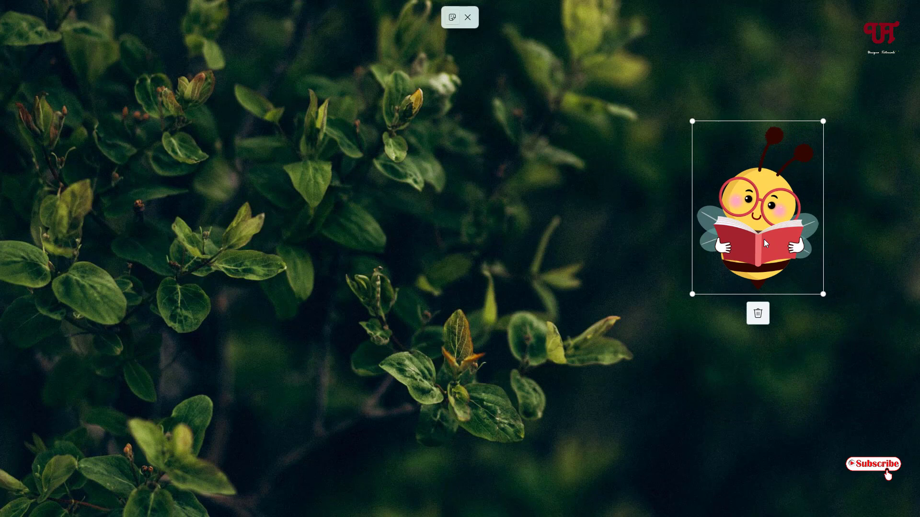
pyautogui.click(581, 257)
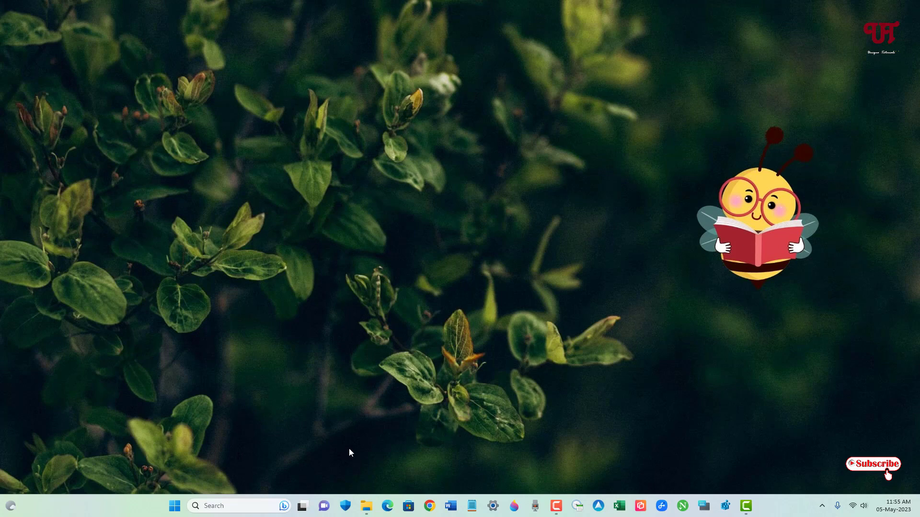
# Step: Set the bush_leaves image from Saved Pictures as the desktop background
pyautogui.click(366, 507)
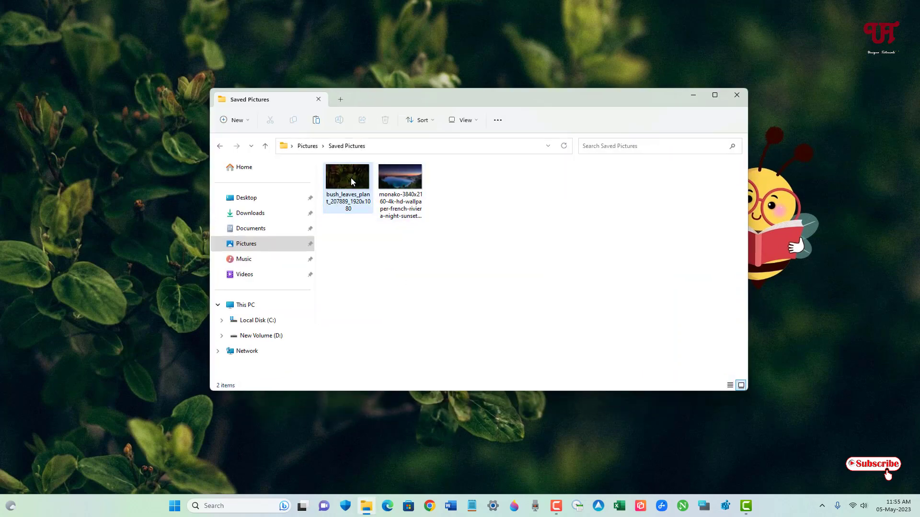
pyautogui.click(352, 182)
pyautogui.rightClick(352, 182)
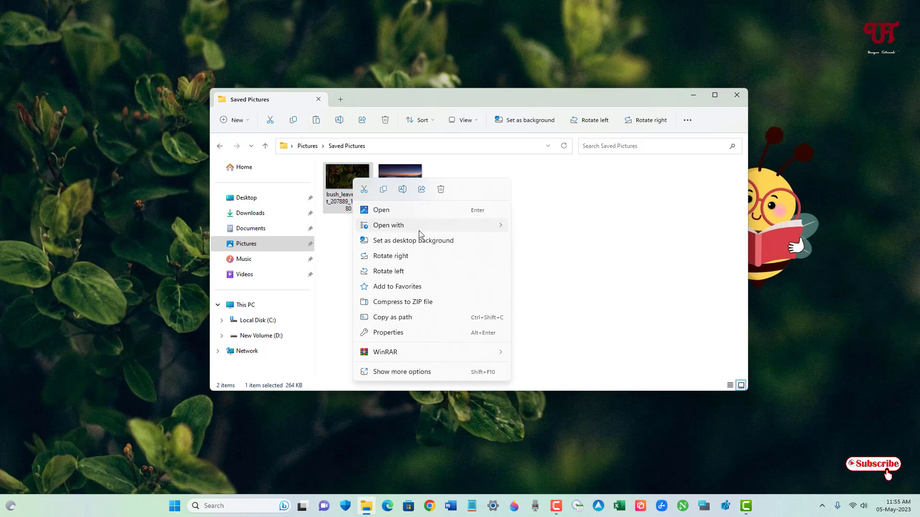
pyautogui.click(429, 242)
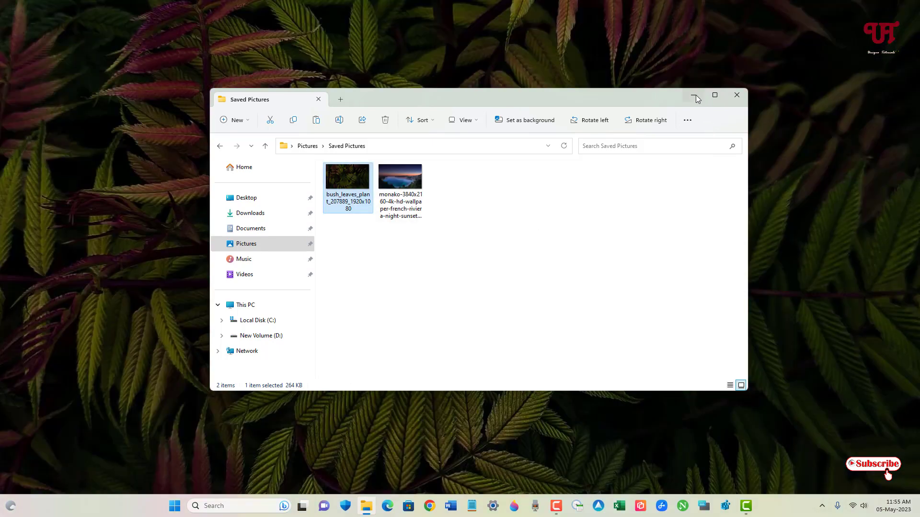
pyautogui.click(693, 96)
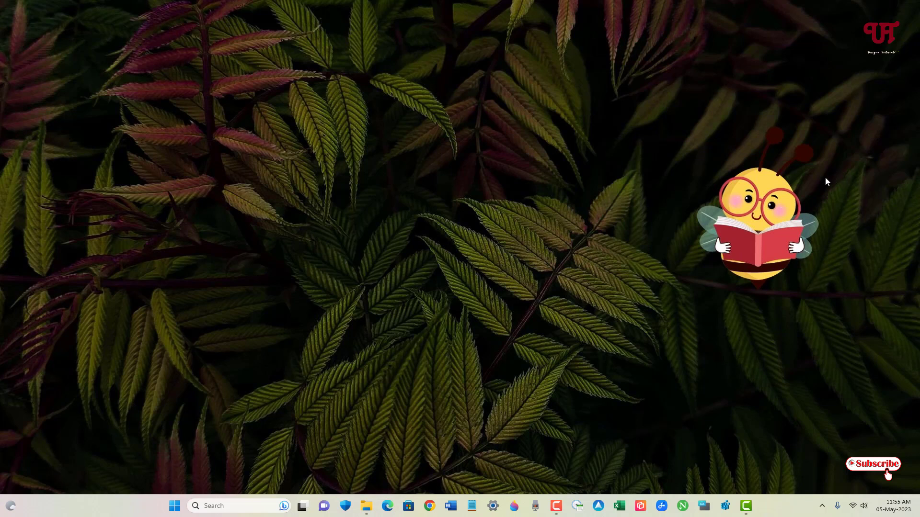
# Step: Set the Monaco night-sunset image as the desktop background instead
pyautogui.click(366, 506)
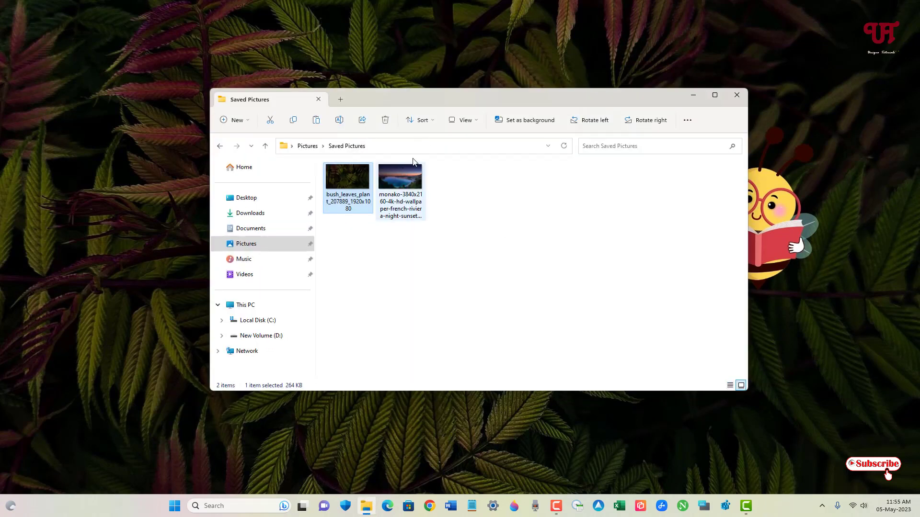
pyautogui.moveTo(446, 104); pyautogui.dragTo(338, 105)
pyautogui.click(300, 174)
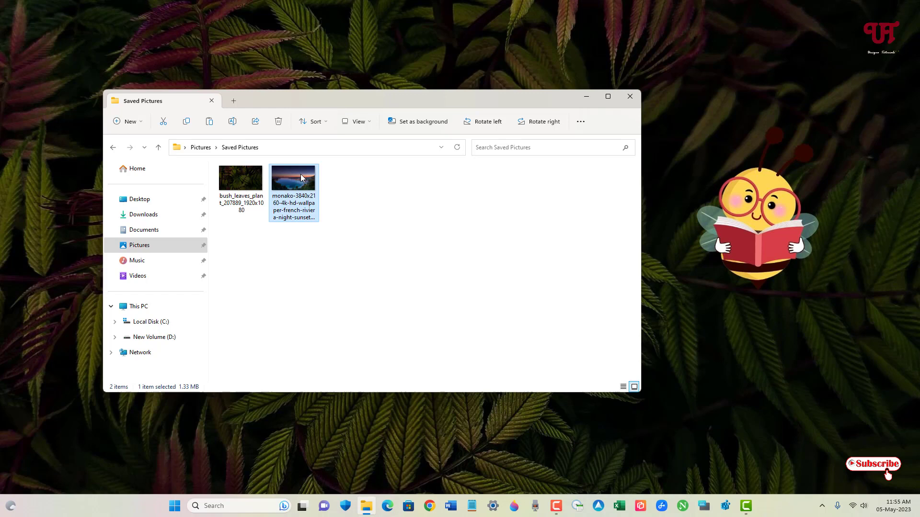
pyautogui.rightClick(301, 174)
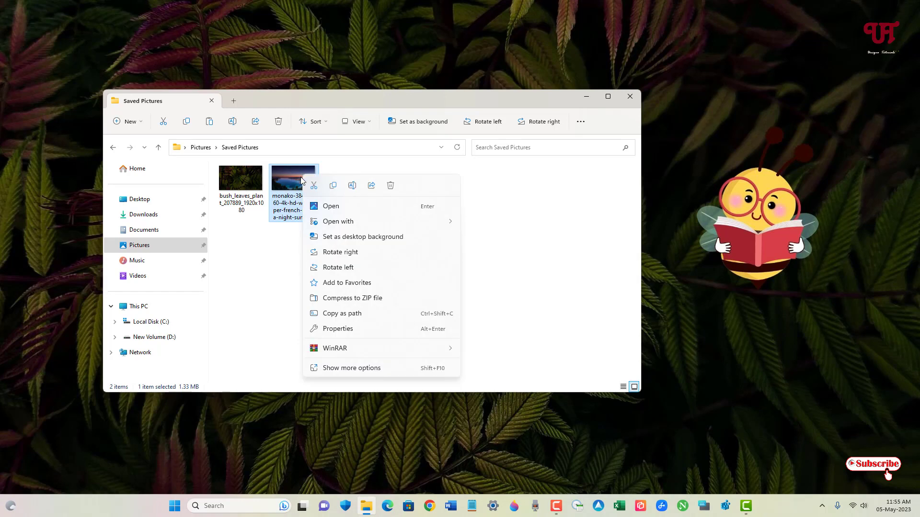
pyautogui.click(352, 240)
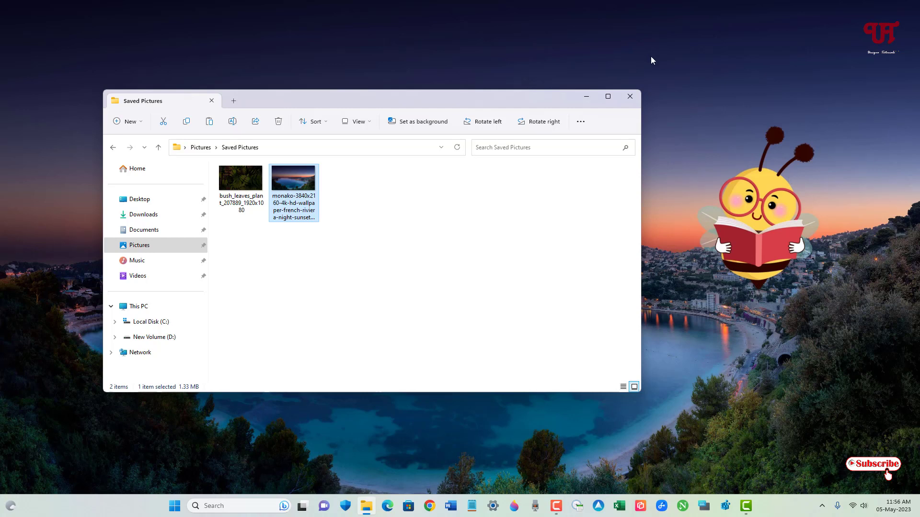
# Step: Add the Hi Taffy Cat sticker to the desktop, found by searching 'hi'
pyautogui.click(628, 98)
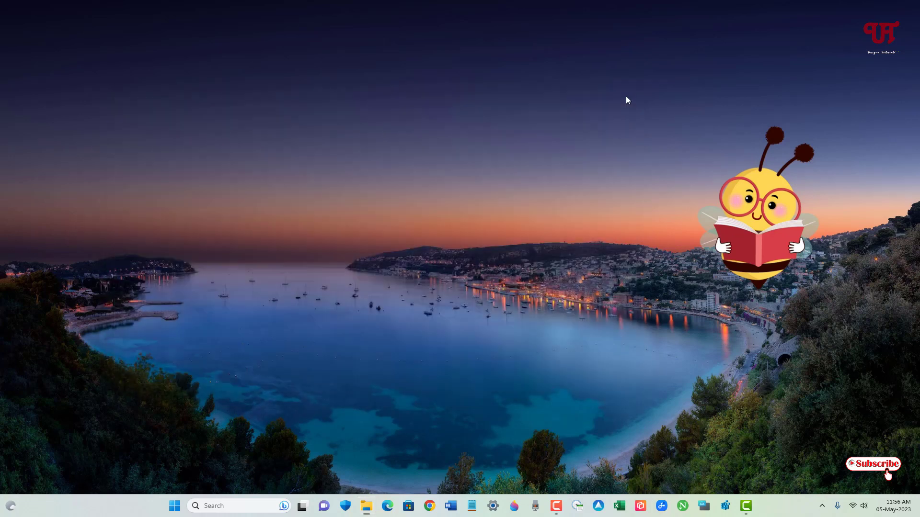
pyautogui.rightClick(455, 143)
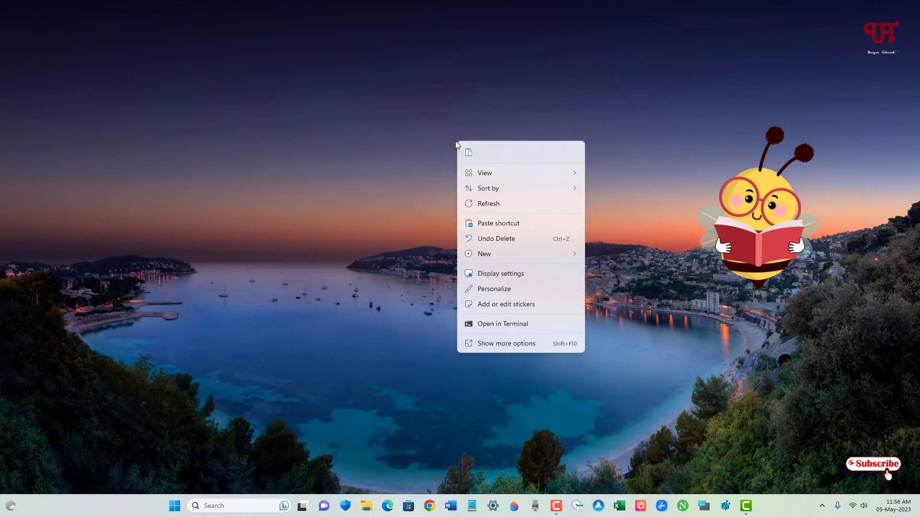
pyautogui.click(493, 306)
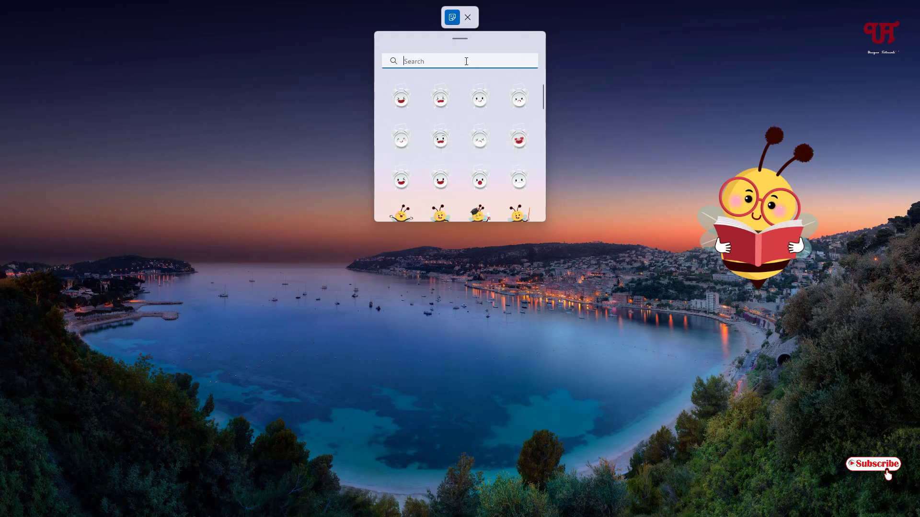
pyautogui.write('hi')
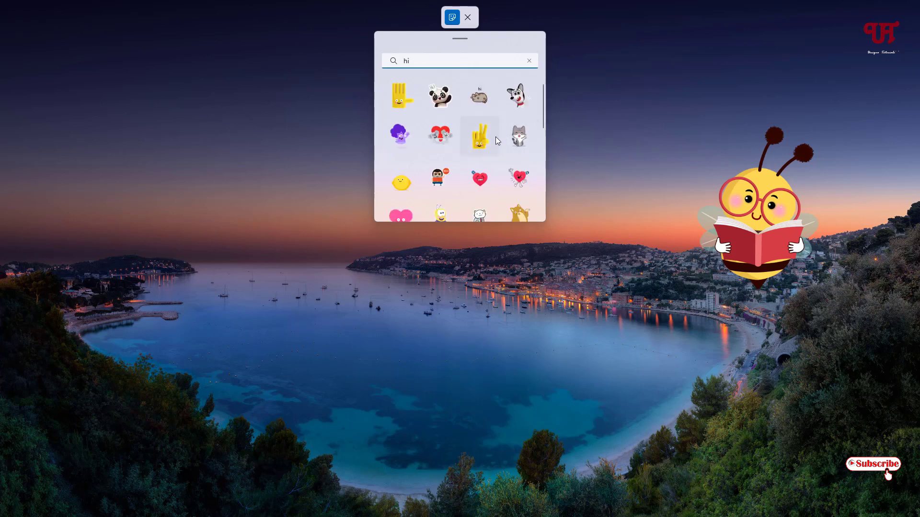
pyautogui.scroll(-2, 496, 137)
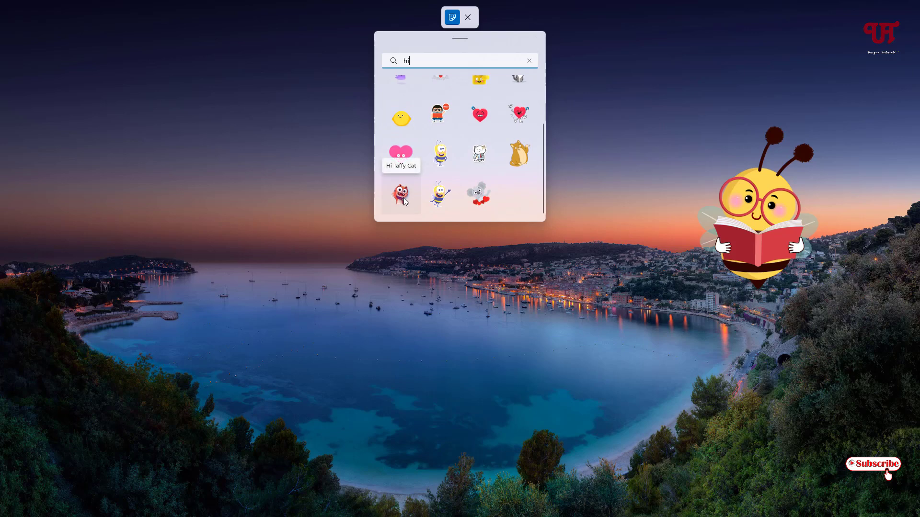
pyautogui.click(403, 198)
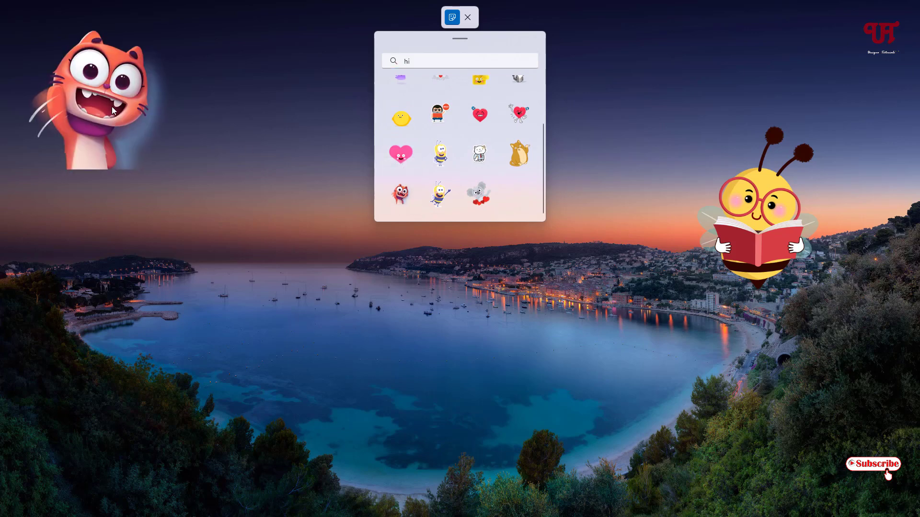
# Step: Move the cat sticker to the upper centre-right, above the bee, and shrink it slightly
pyautogui.click(112, 106)
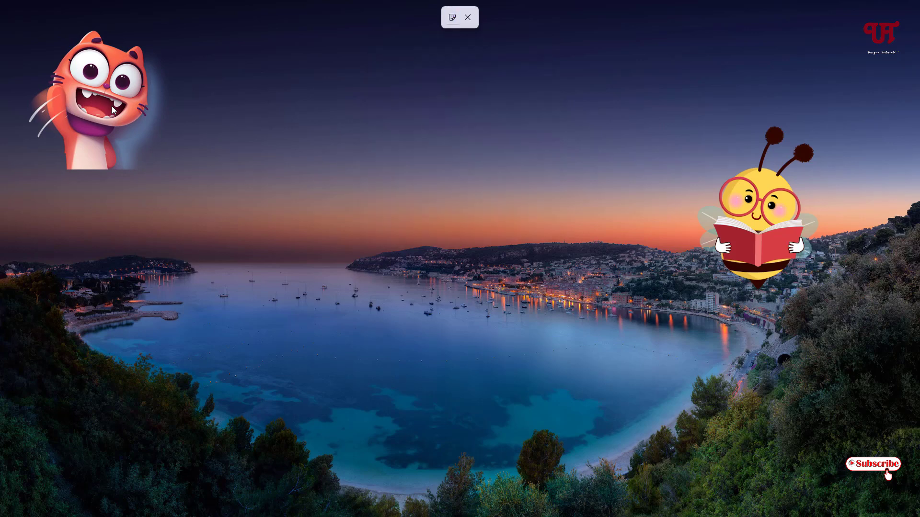
pyautogui.moveTo(106, 108); pyautogui.dragTo(628, 136)
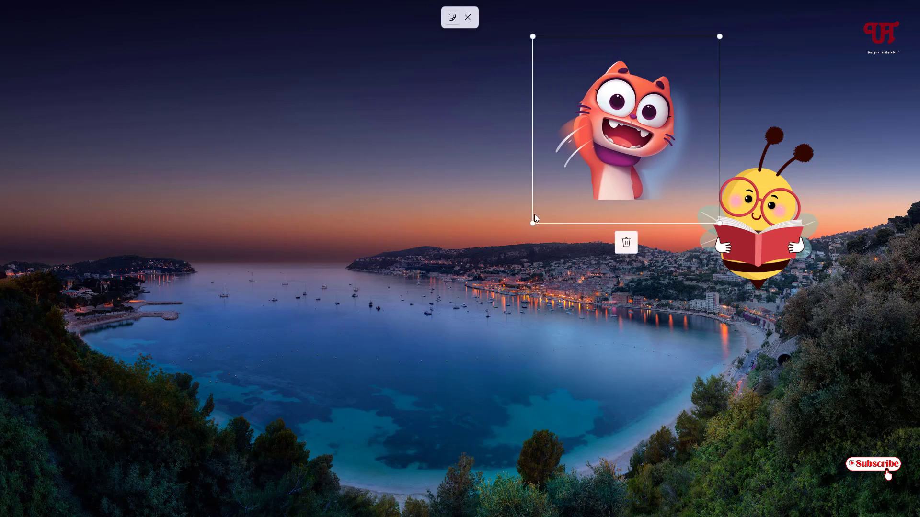
pyautogui.moveTo(533, 224); pyautogui.dragTo(542, 212)
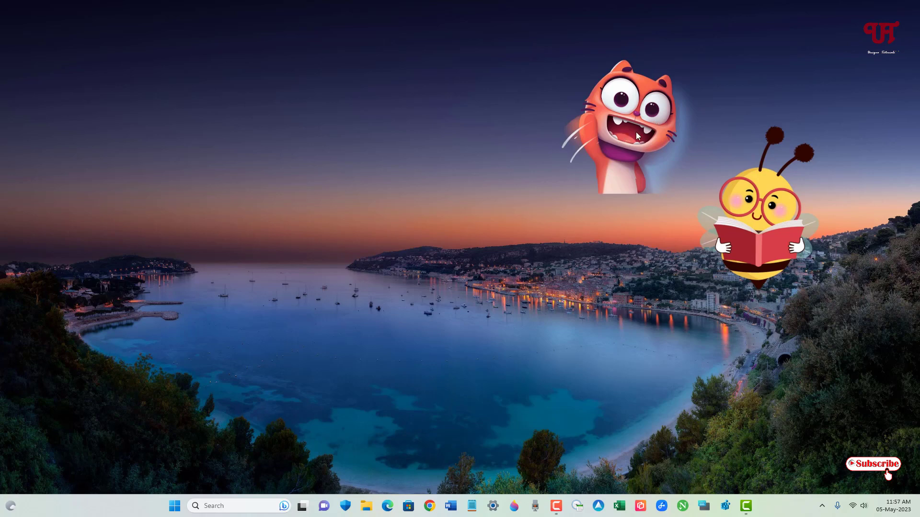
# Step: Delete the orange cat and reading-bee stickers, then exit sticker editing mode
pyautogui.rightClick(428, 145)
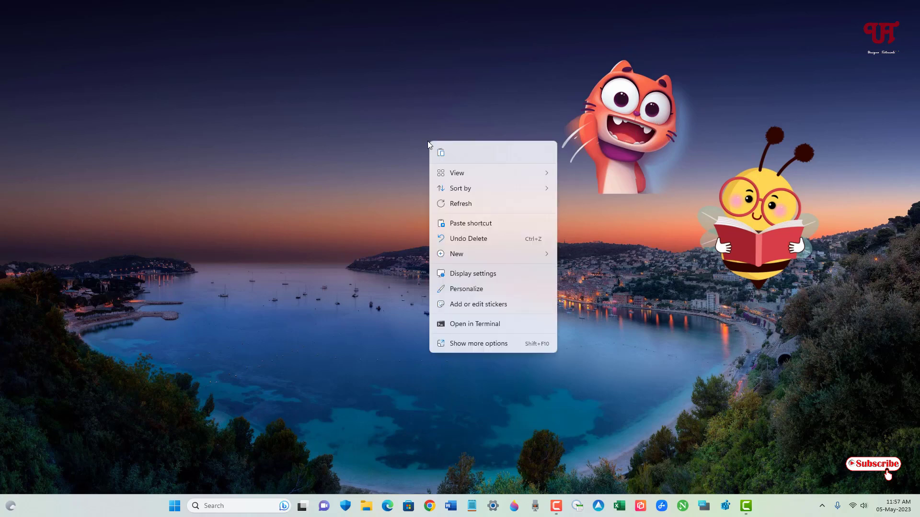
pyautogui.click(477, 306)
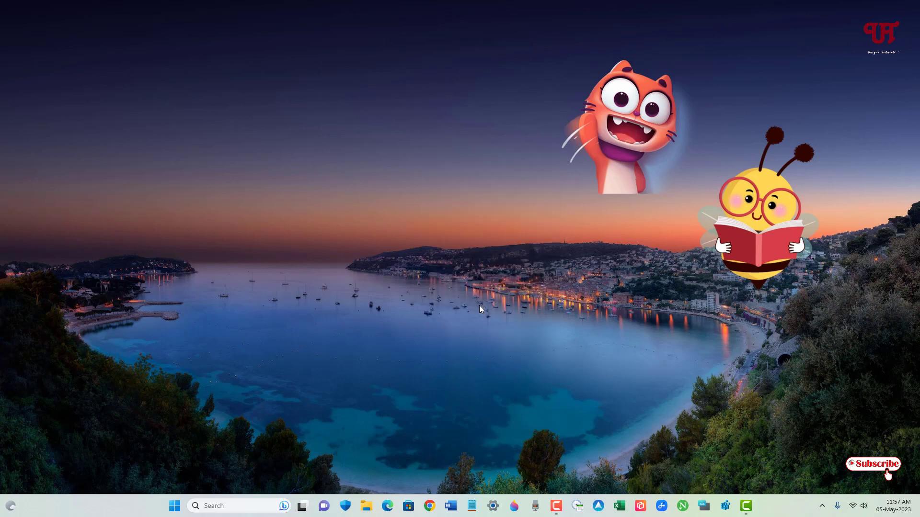
pyautogui.click(626, 171)
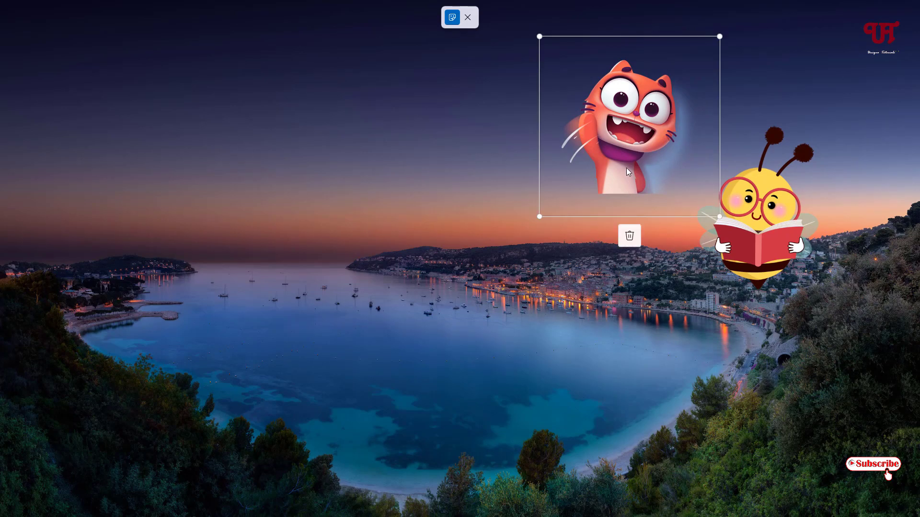
pyautogui.click(630, 236)
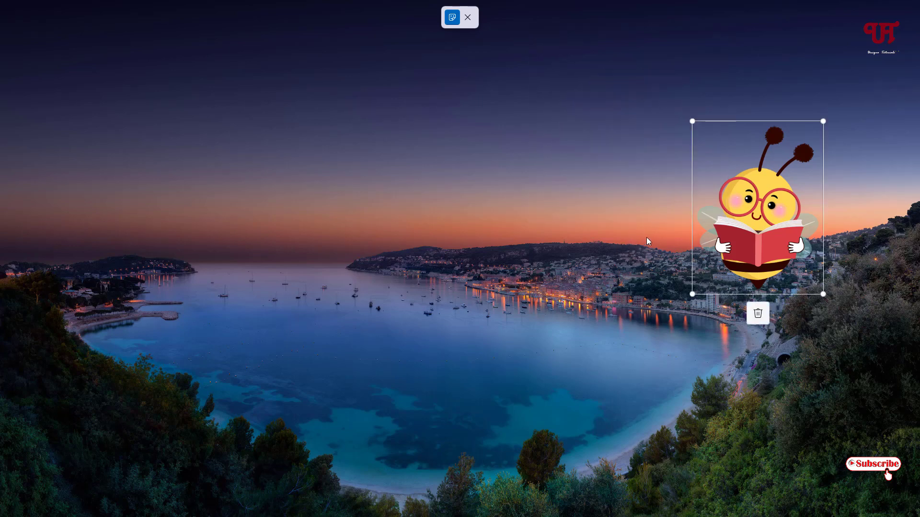
pyautogui.click(758, 314)
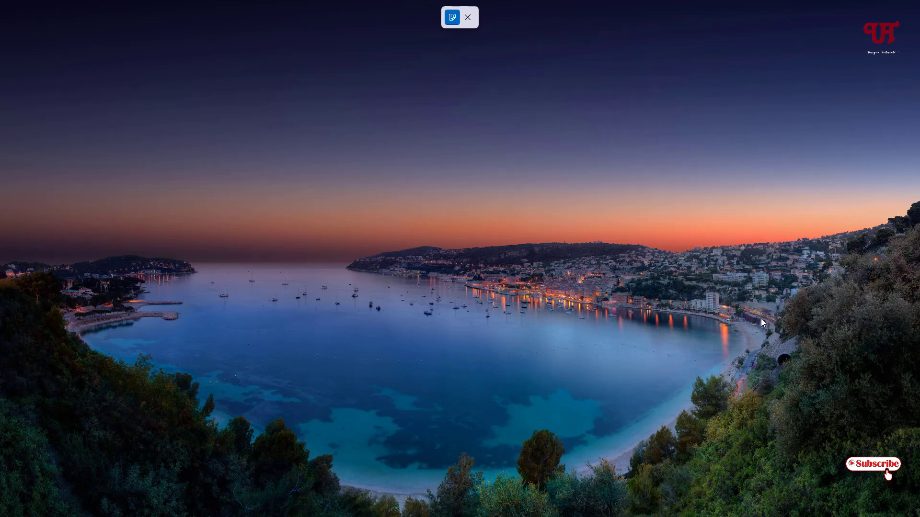
pyautogui.click(470, 22)
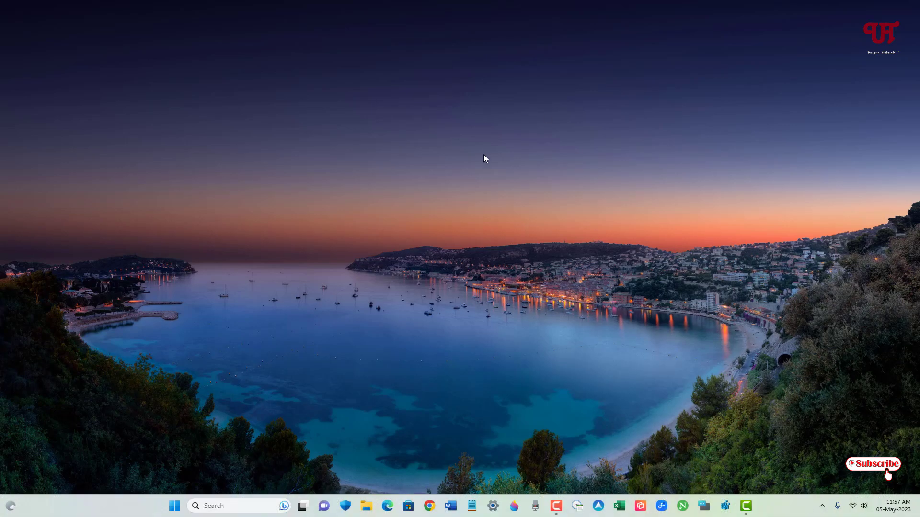